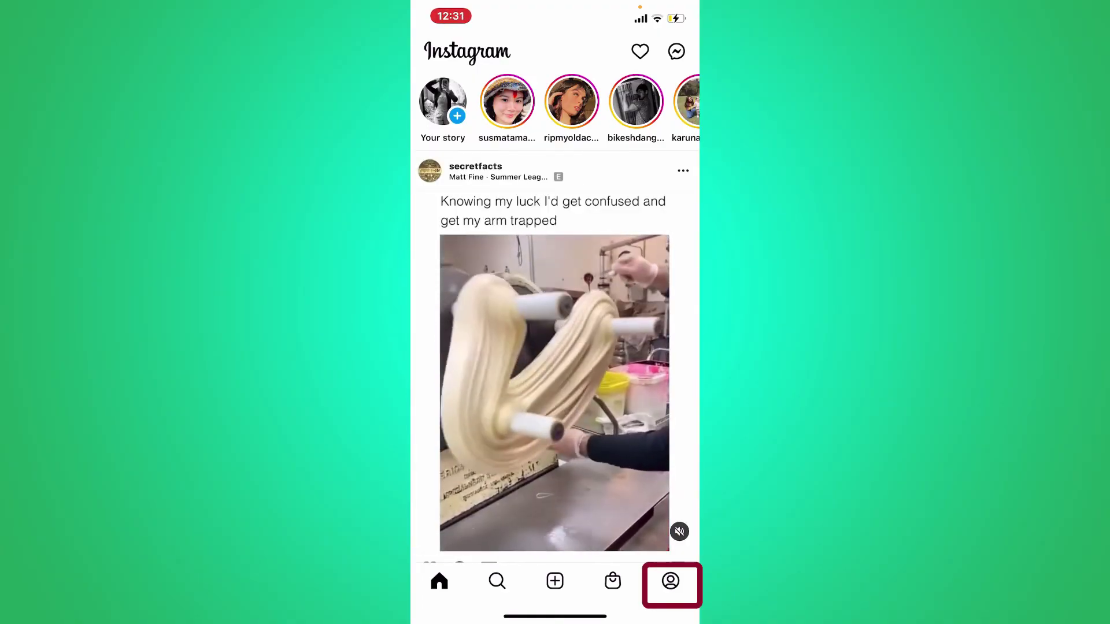
# - Go to your own profile and open the post of the woman in the floral dress
pyautogui.click(671, 581)
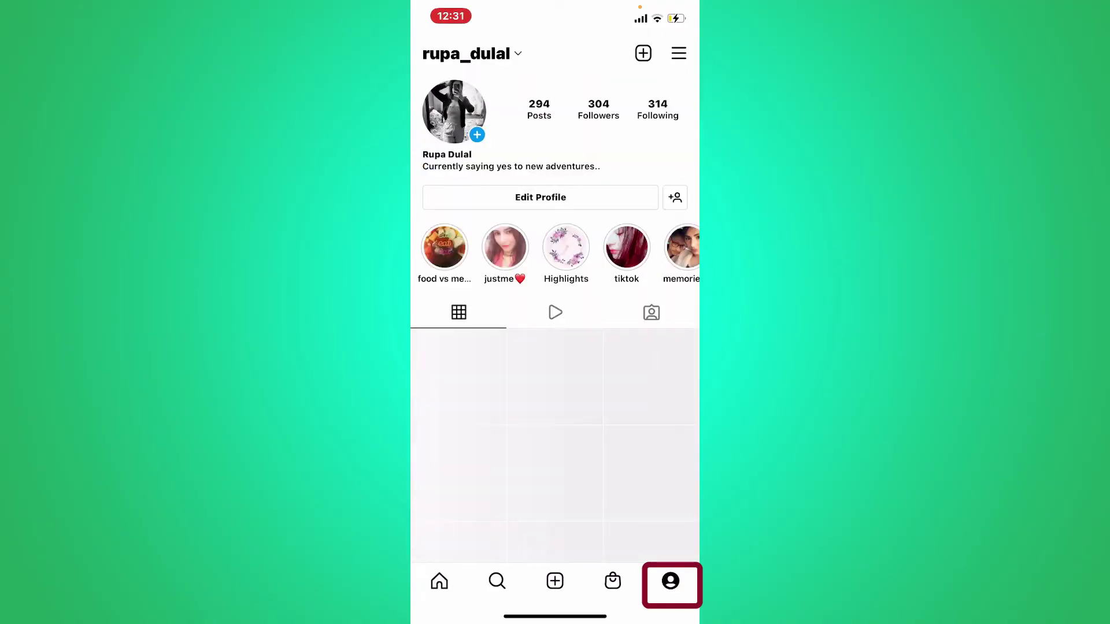
pyautogui.scroll(-3, 556, 390)
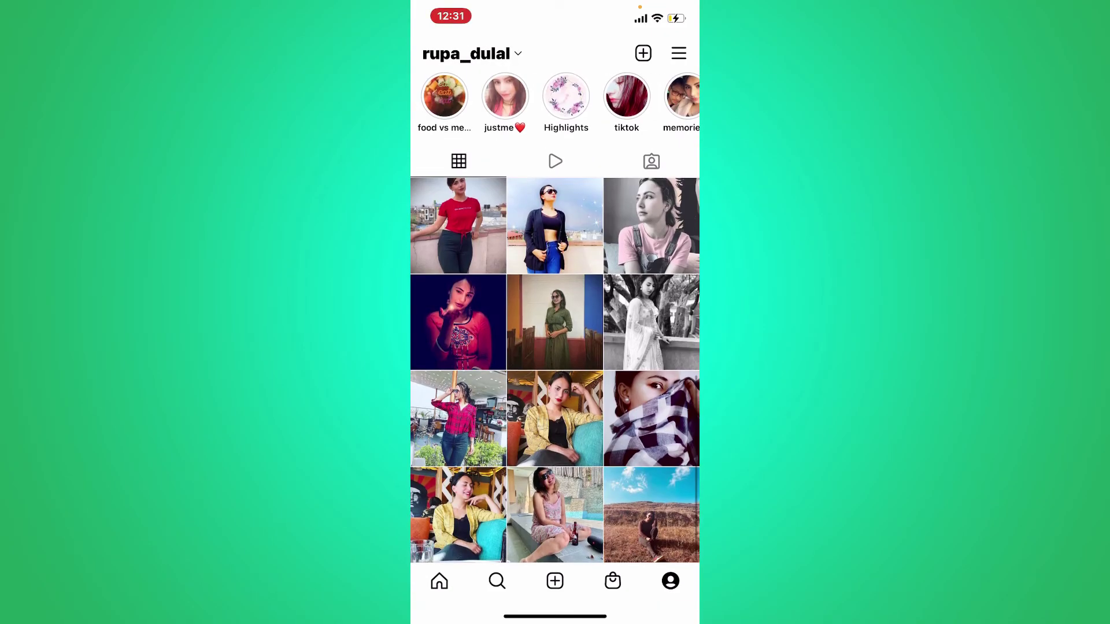
pyautogui.scroll(-1, 555, 390)
pyautogui.scroll(1, 555, 390)
pyautogui.click(556, 515)
pyautogui.scroll(-1, 555, 347)
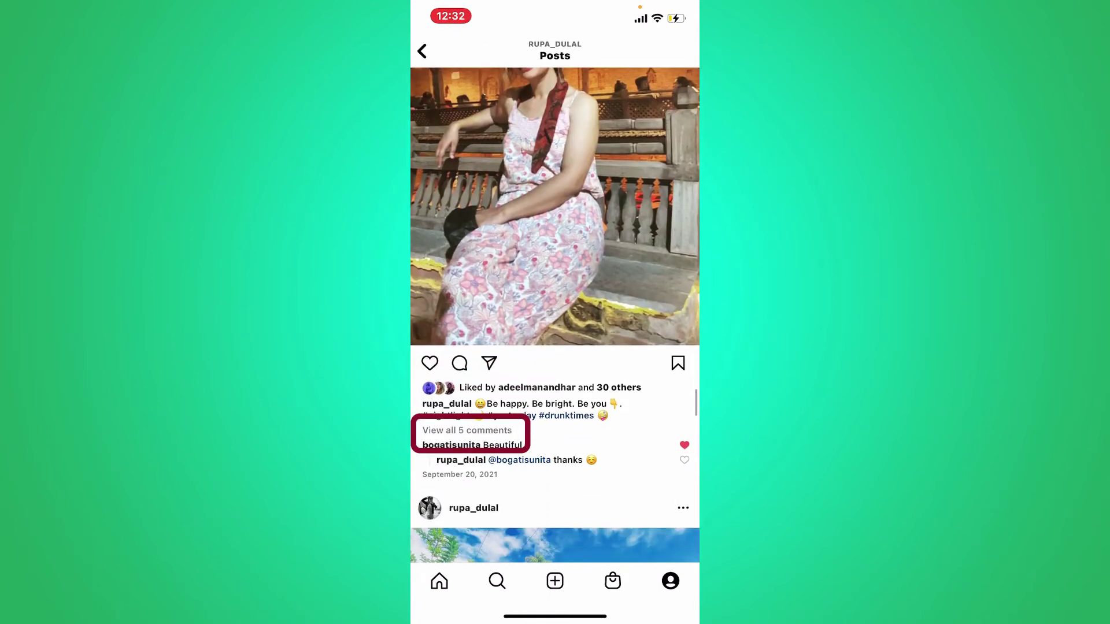
# - Show all comments and pin the two-red-hearts comment to the top of the list
pyautogui.click(466, 429)
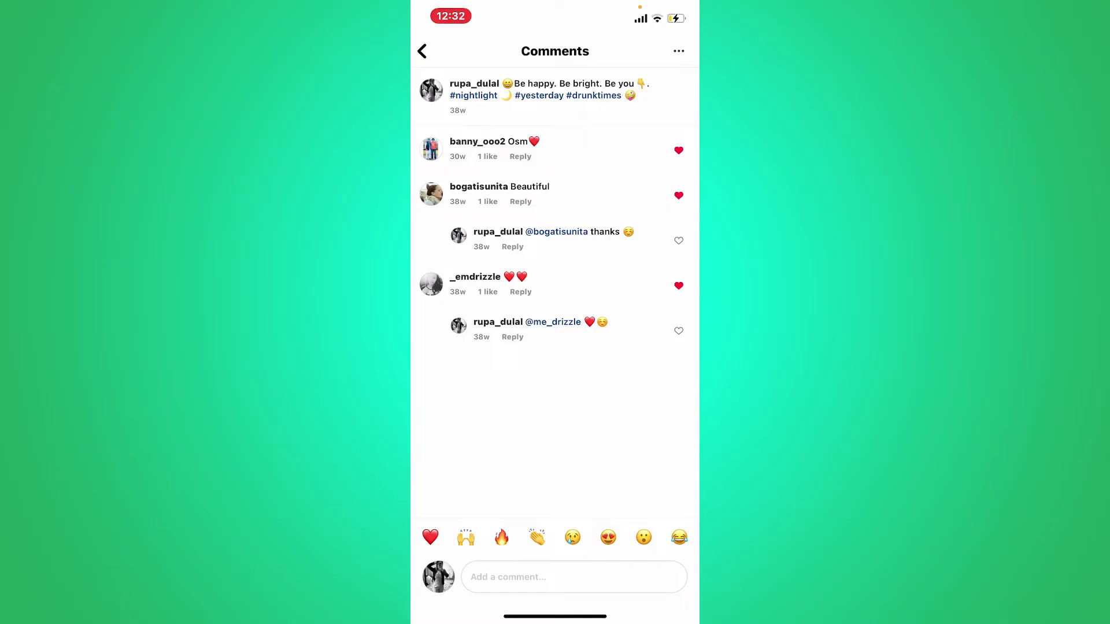
pyautogui.moveTo(607, 284); pyautogui.dragTo(496, 284)
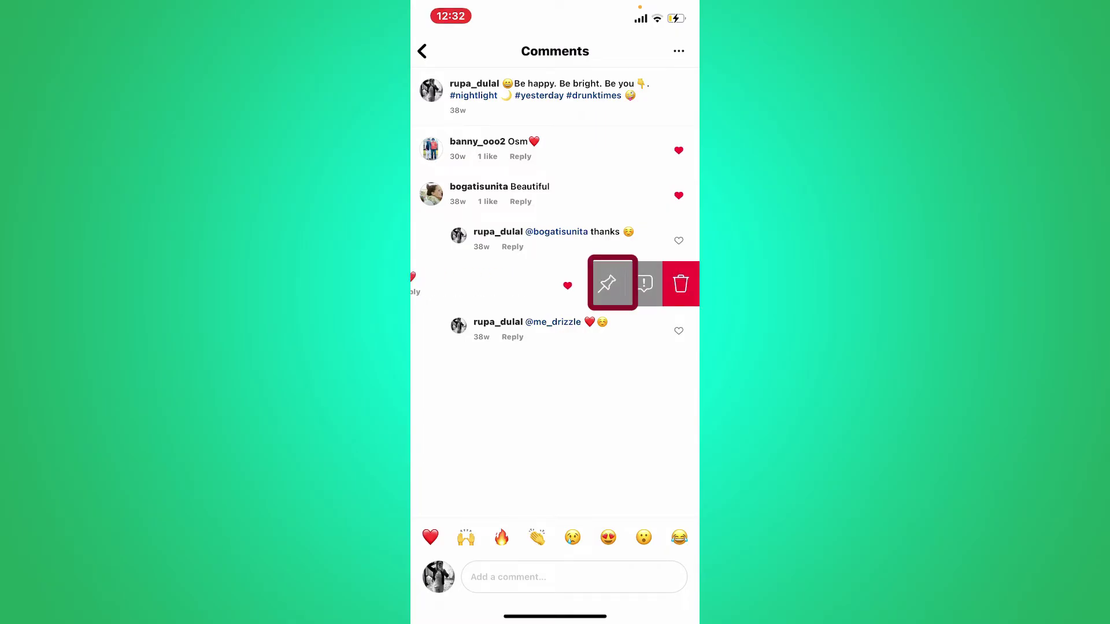
pyautogui.click(607, 284)
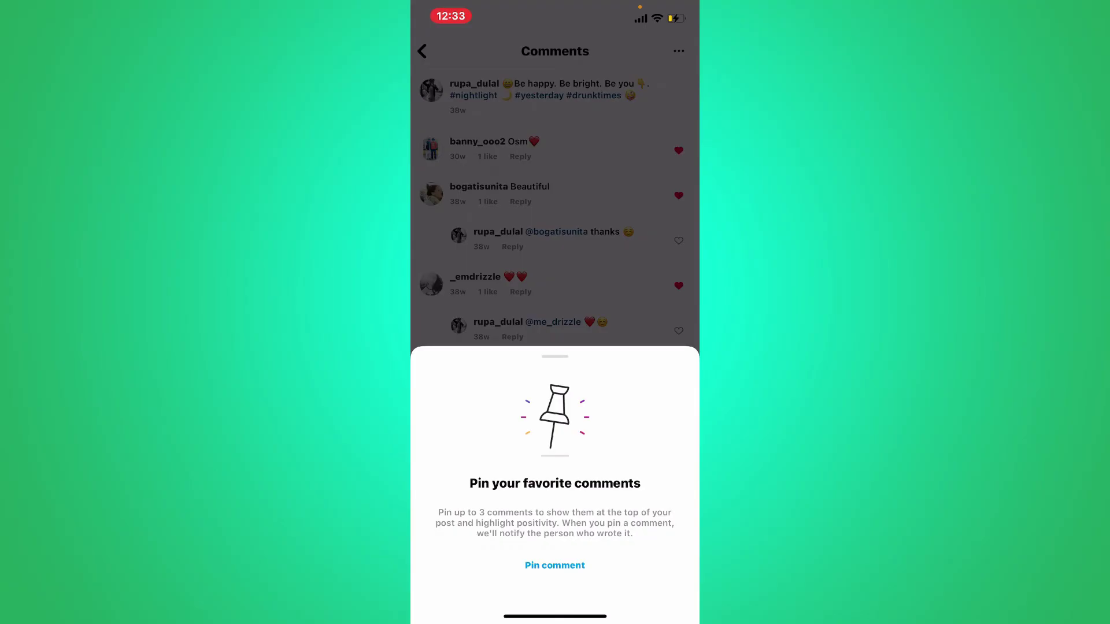
pyautogui.click(554, 564)
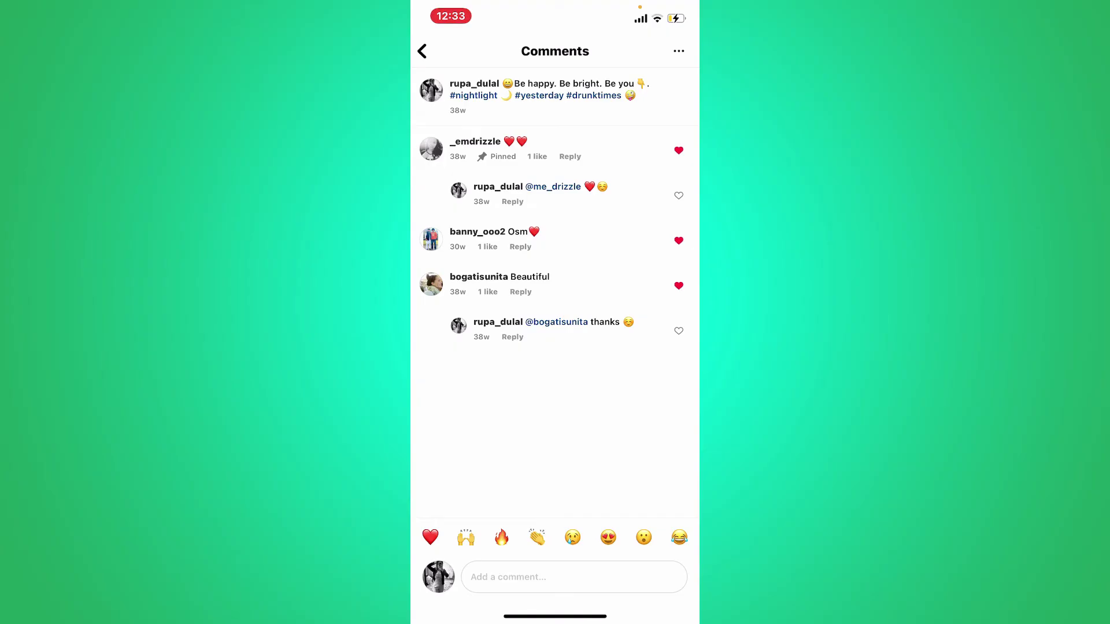
# - Swipe up from the bottom edge to leave Instagram for the Home Screen
pyautogui.moveTo(555, 616); pyautogui.dragTo(555, 390)
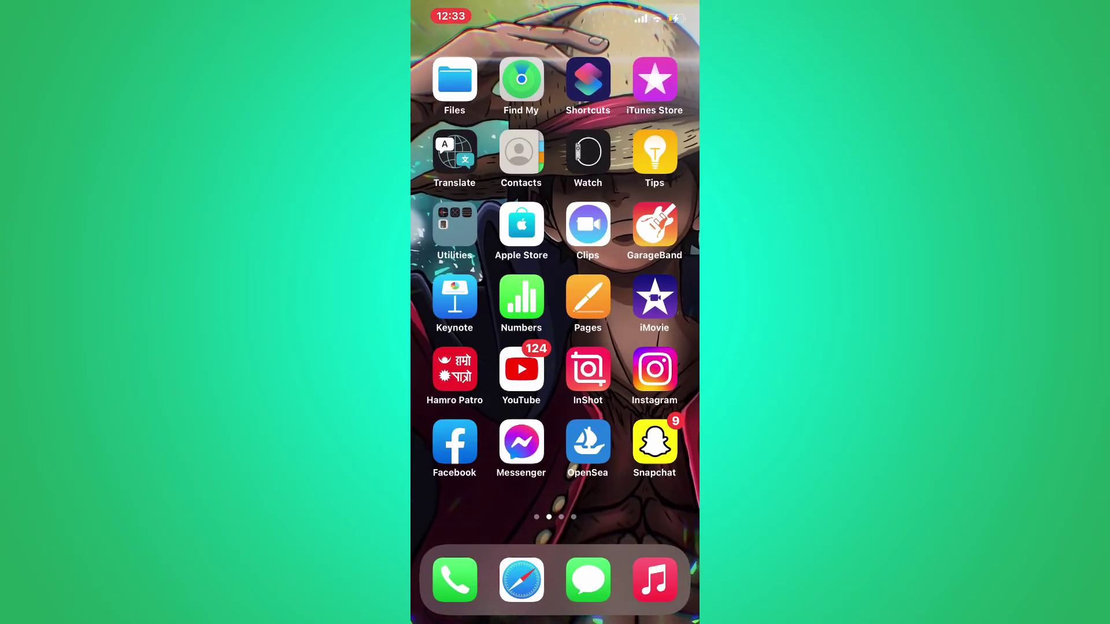